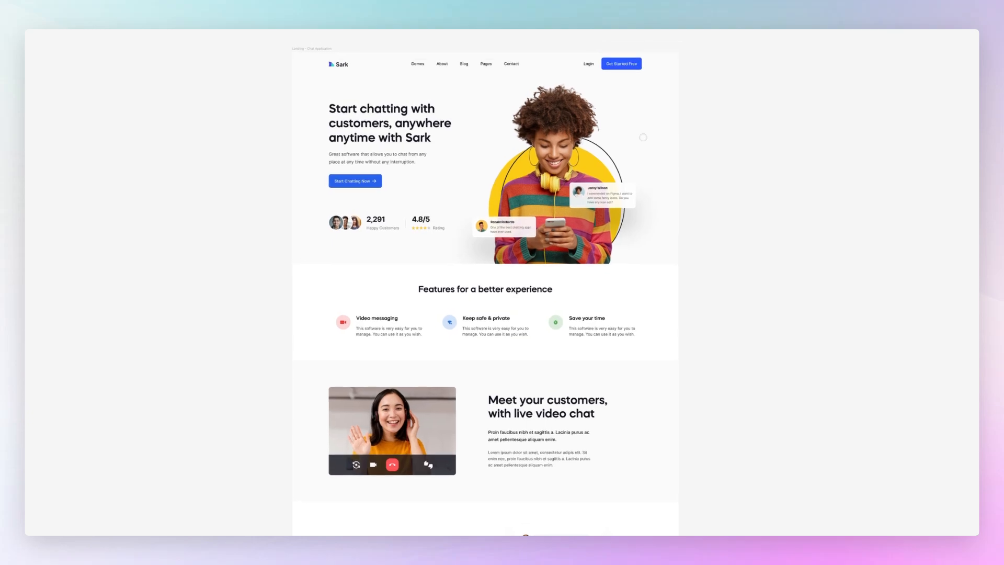
Step: Draw a square about 776 × 776 on empty canvas beside the landing page frame
key(ctrl+backslash)
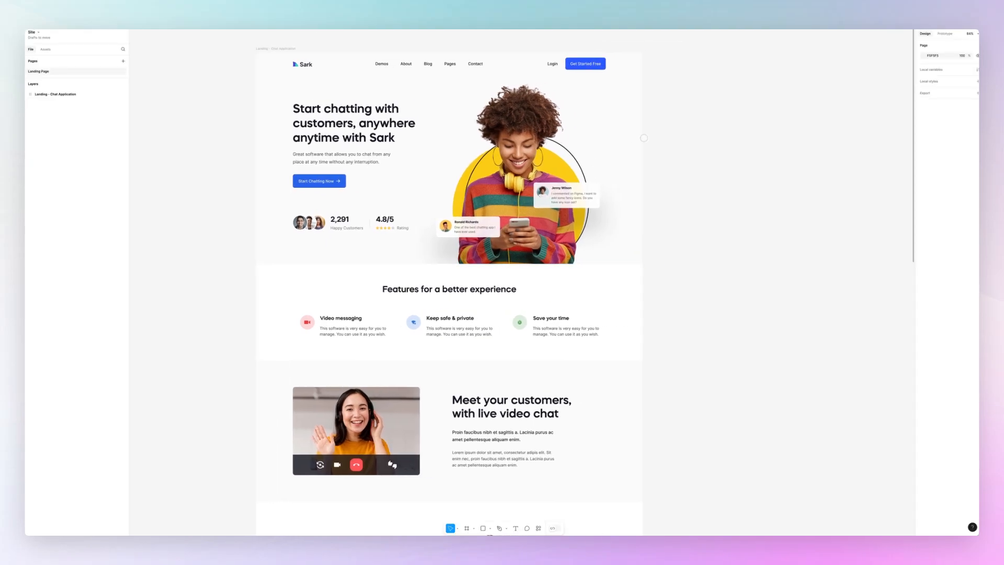
scroll(644, 138, right, 9)
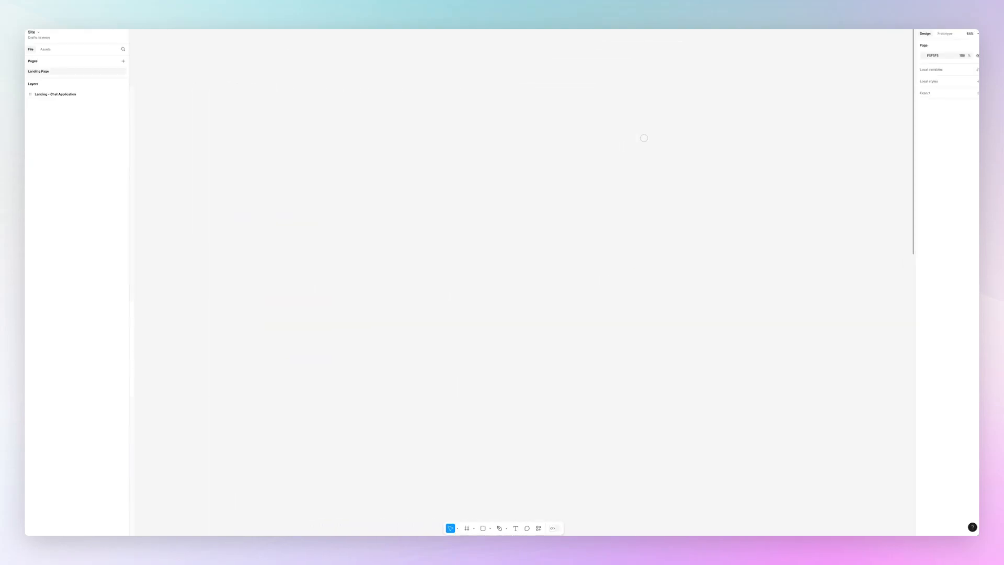
scroll(148, 68, up, 1)
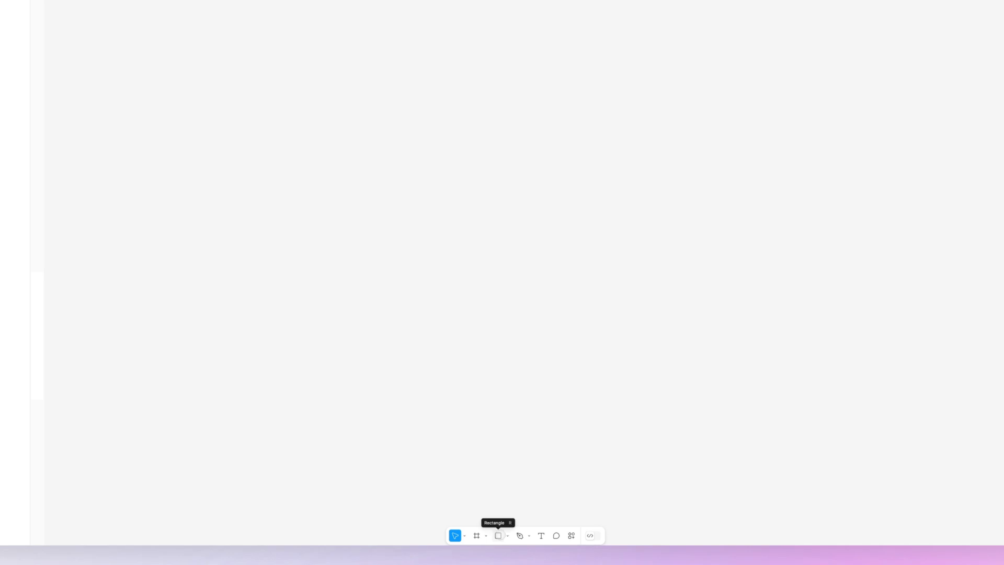
click(498, 536)
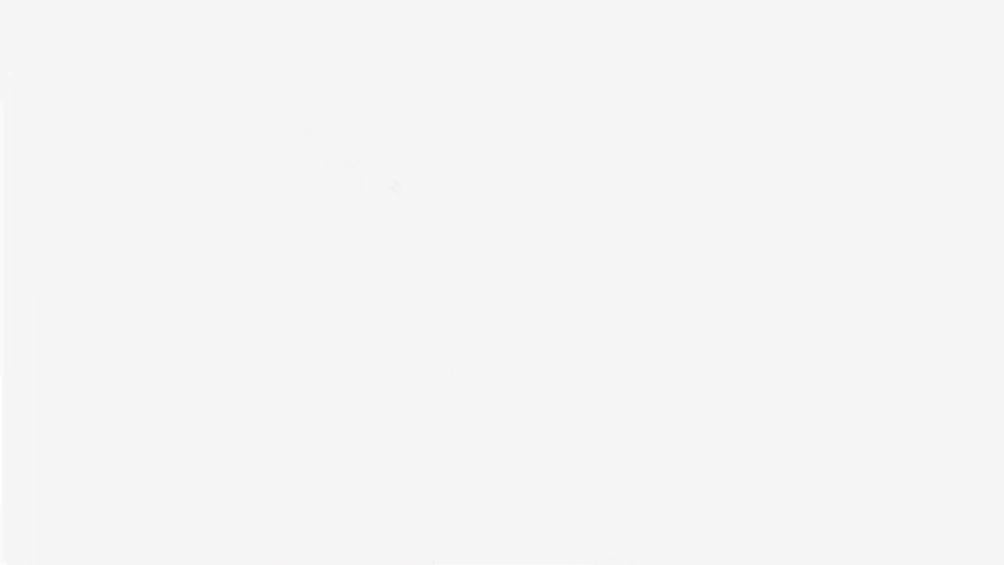
mouse_move(294, 136)
mouse_down()
mouse_move(518, 296)
mouse_move(542, 342)
mouse_up()
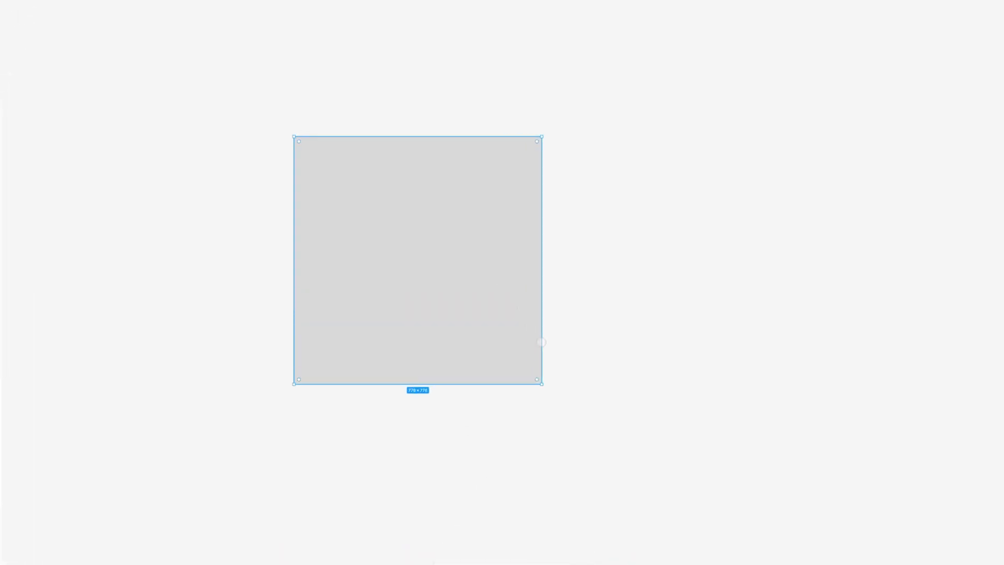
Step: Fill the square with blue 1D74F7 and round its corners to a radius of 63
click(906, 207)
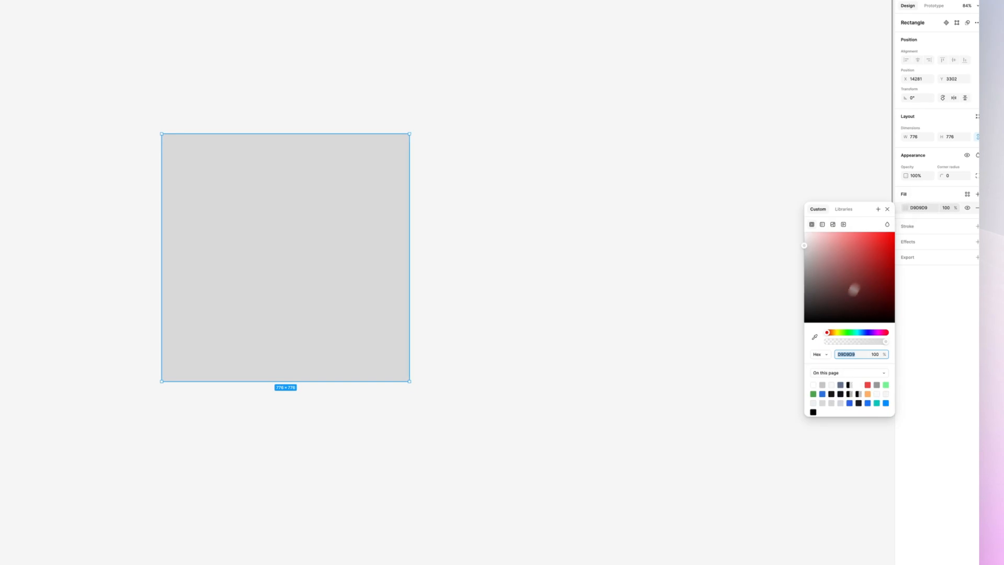
click(868, 403)
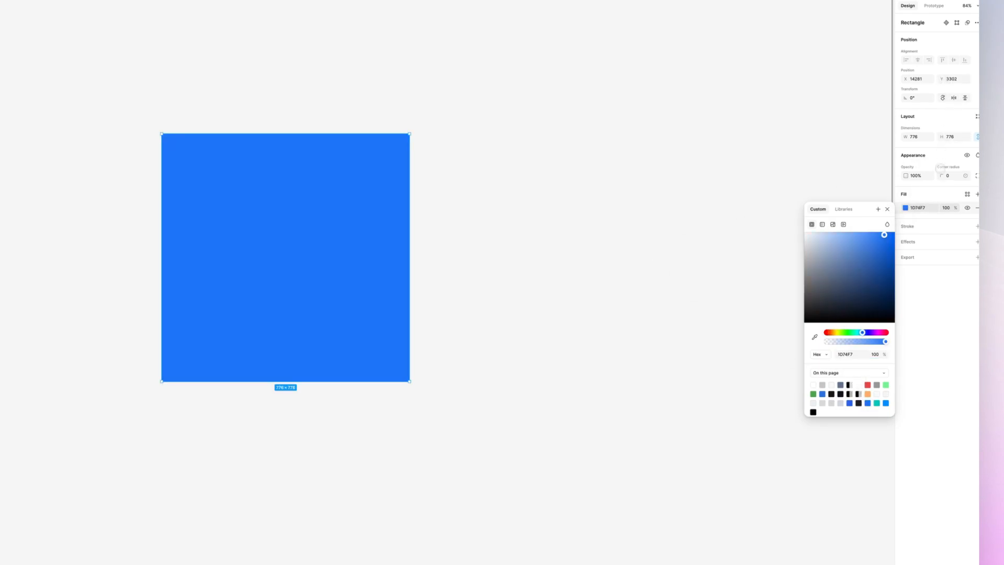
drag(942, 175, 138, 159)
click(472, 203)
Step: Move the blue square farther right of the landing page, then place a duplicate to its right with a gap of about 227
scroll(471, 203, down, 3)
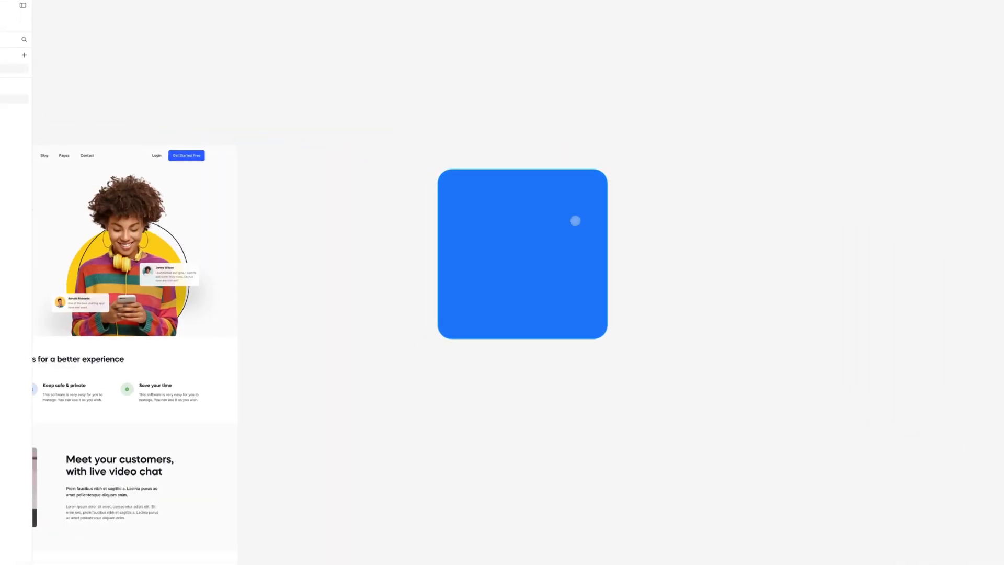
scroll(575, 221, right, 4)
drag(375, 223, 642, 236)
scroll(646, 236, right, 1)
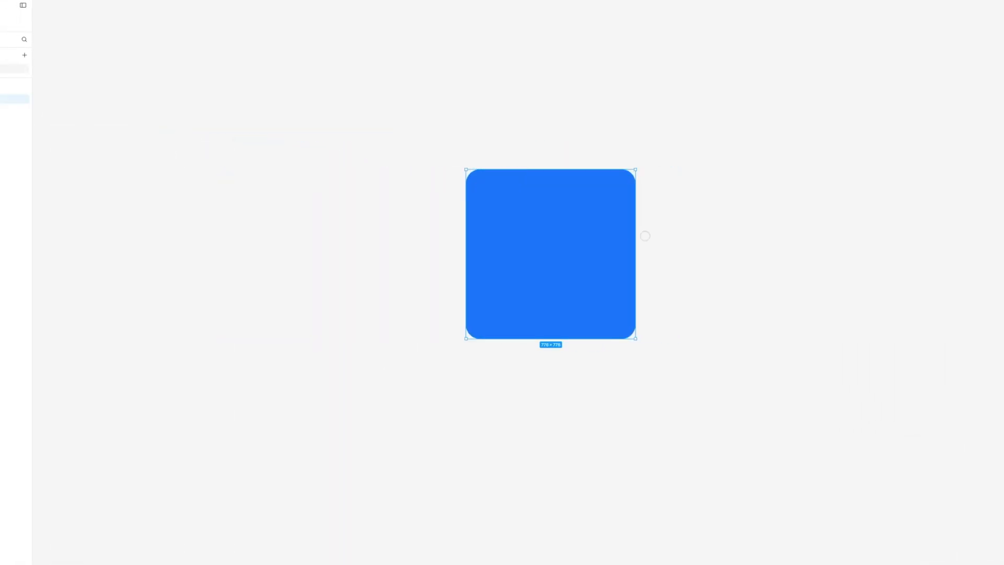
scroll(645, 236, right, 2)
scroll(533, 228, right, 3)
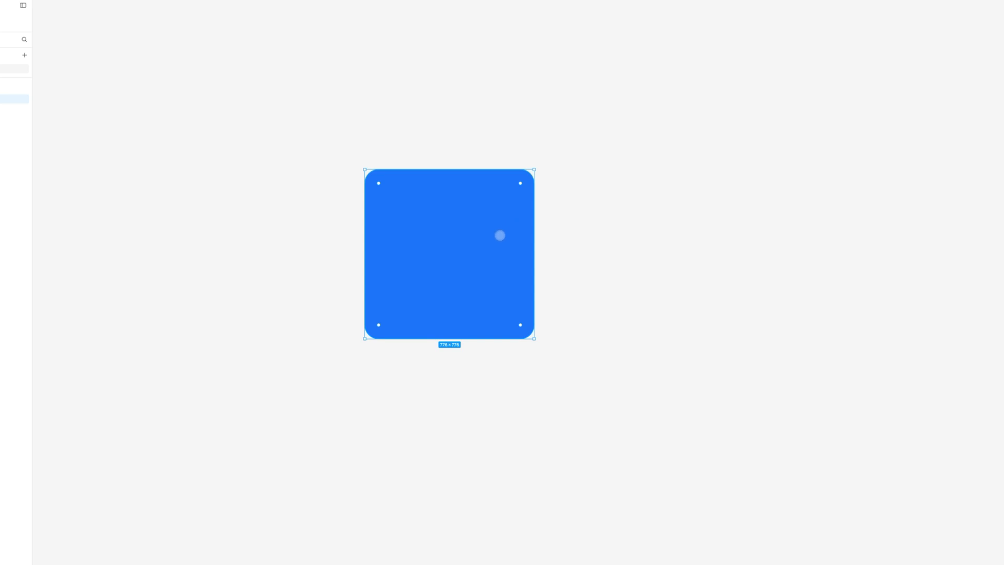
scroll(482, 235, up, 5)
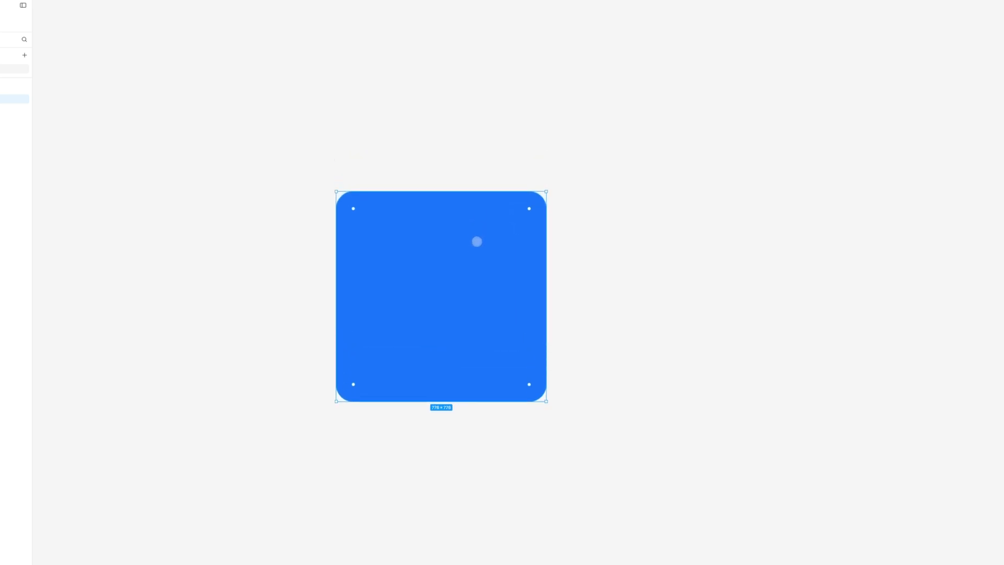
drag(460, 277, 675, 276)
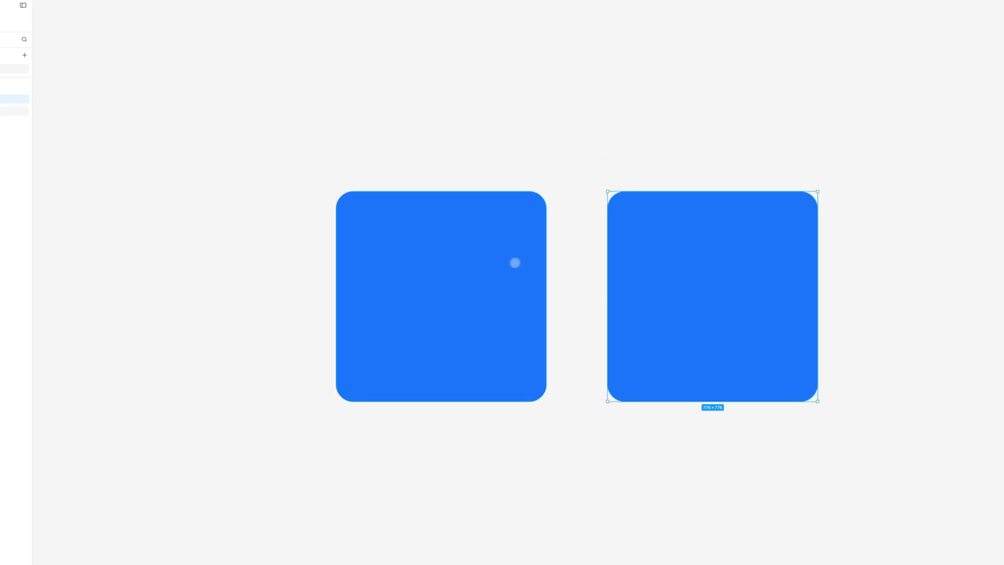
Step: Select both blue squares and wrap them in an auto layout frame
drag(446, 156, 702, 314)
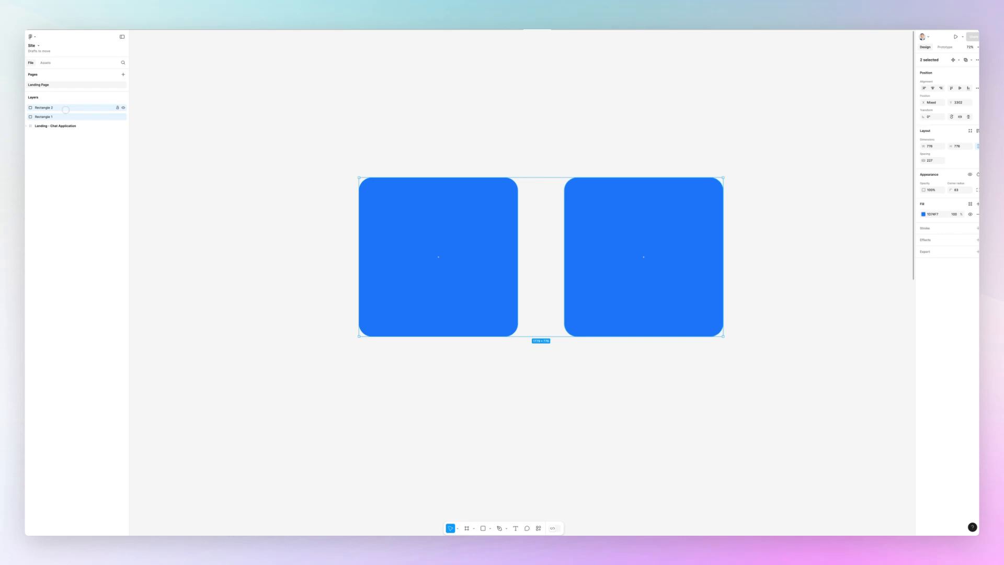
key(shift+a)
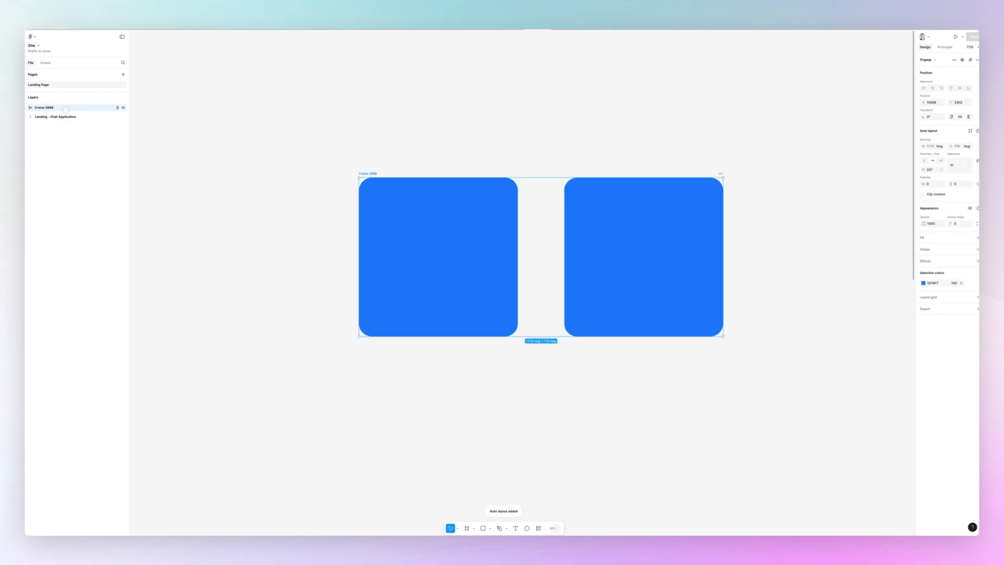
key(super+z)
right_click(62, 107)
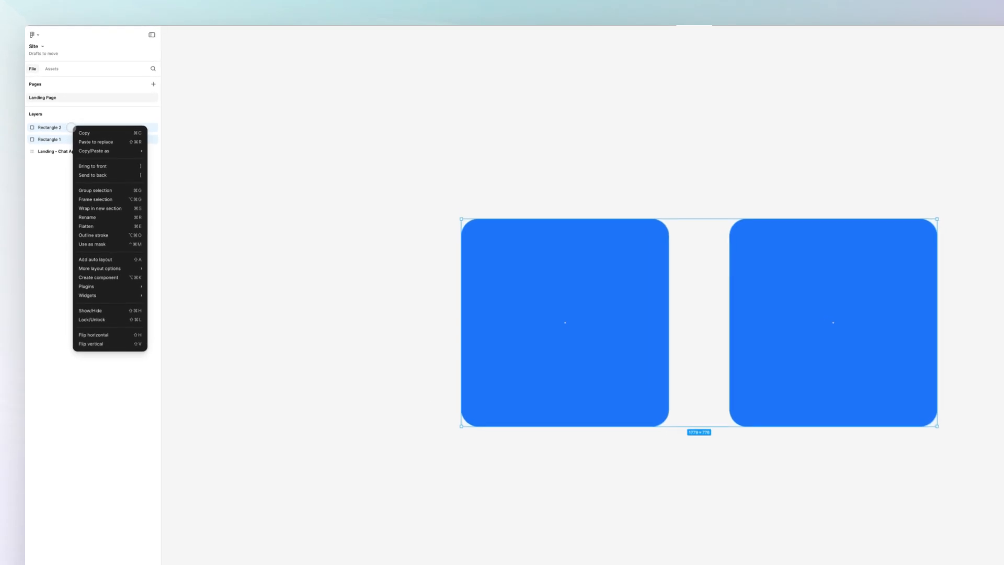
mouse_move(86, 153)
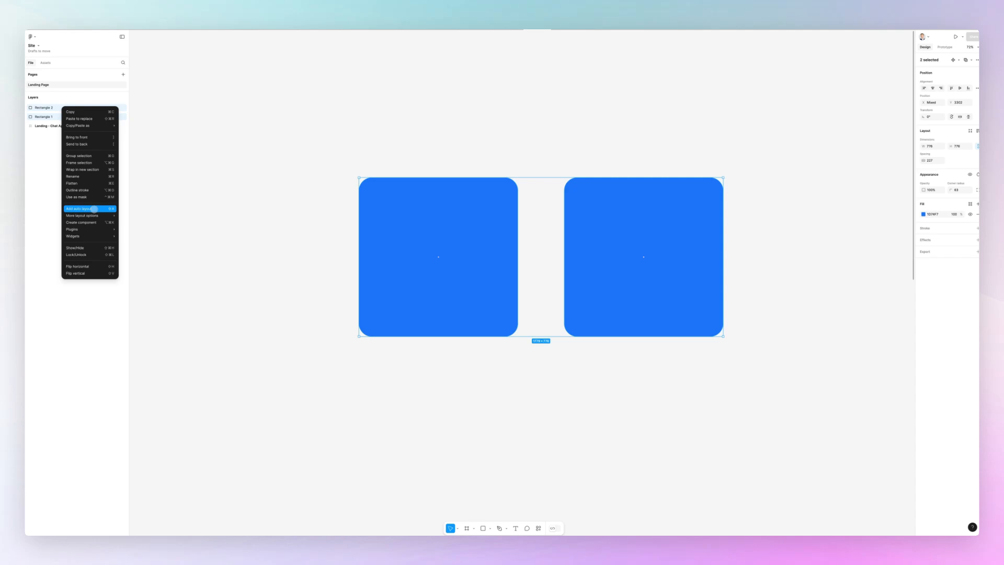
click(94, 209)
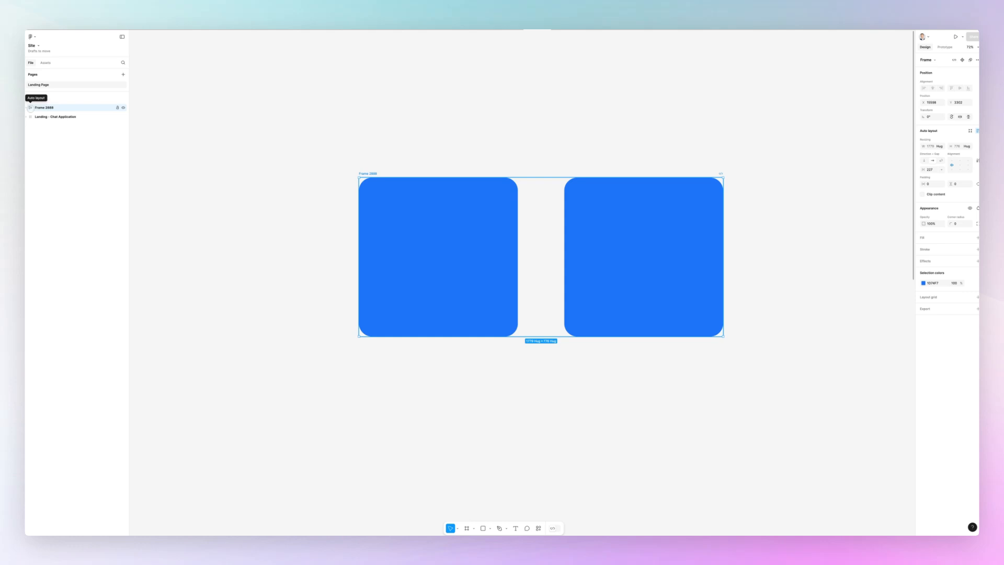
Step: Expand the new auto layout frame to view its two rectangles, and rename the frame Autolayout
click(27, 107)
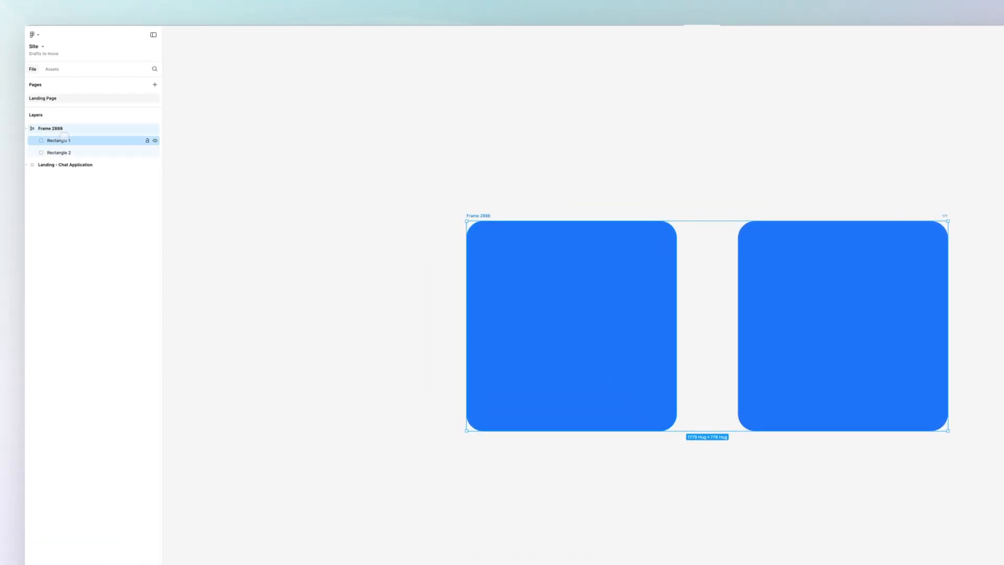
click(65, 139)
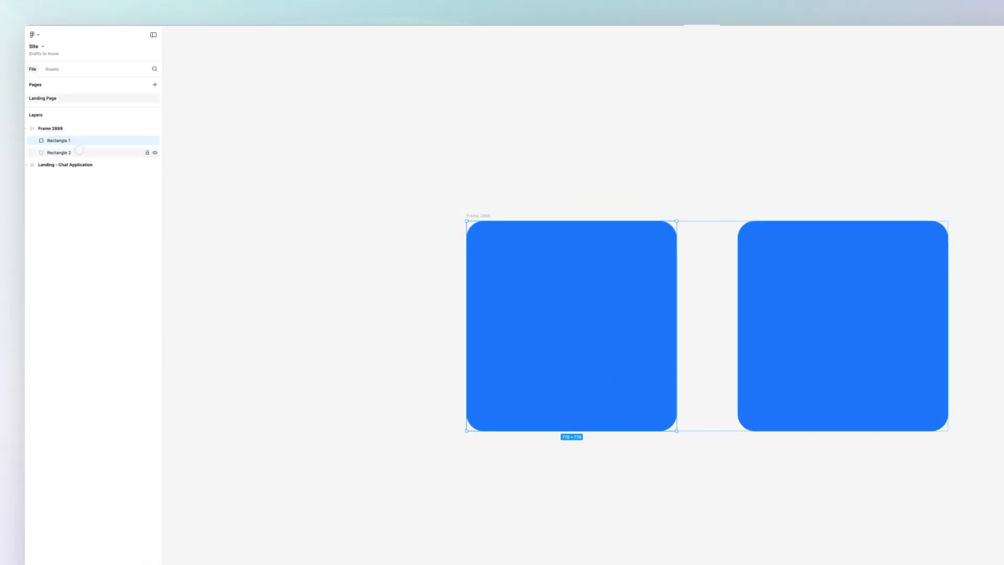
click(60, 152)
click(61, 140)
click(51, 128)
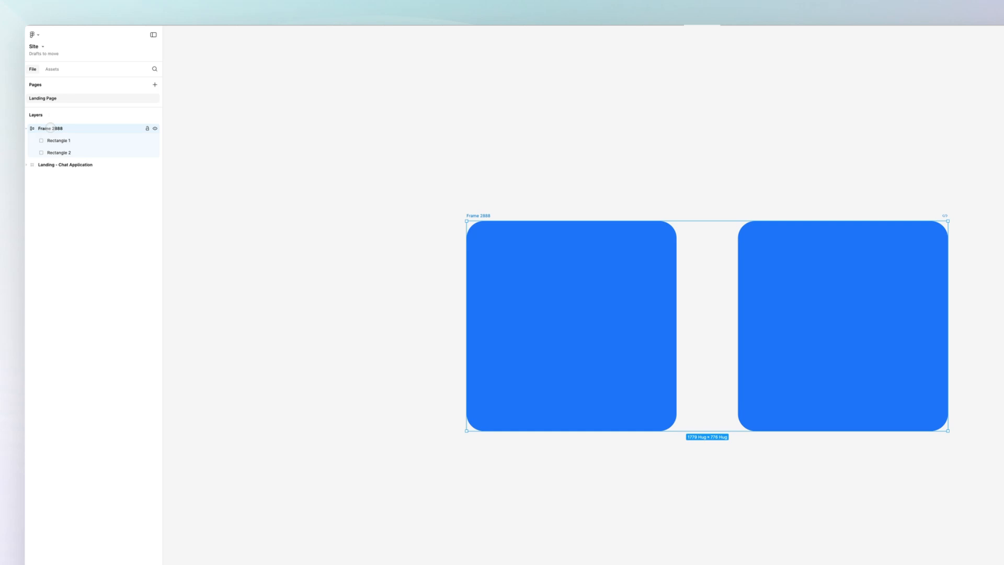
double_click(51, 128)
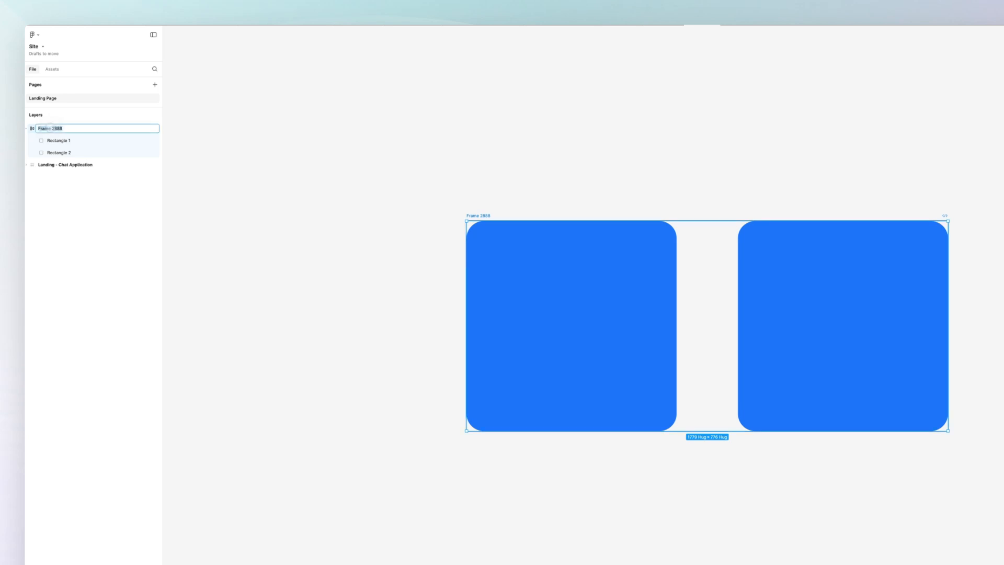
text(Autolayout)
key(Return)
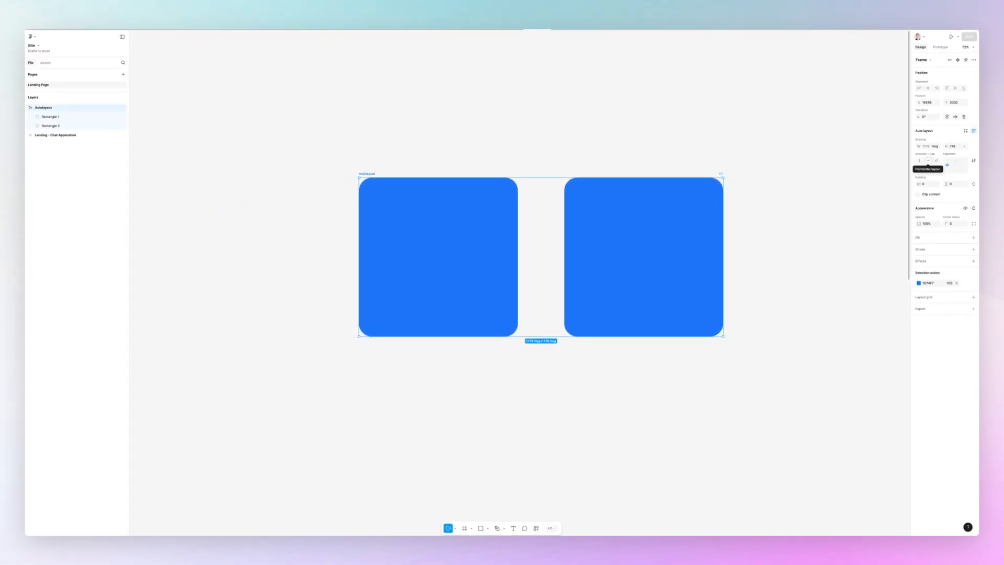
Step: Duplicate the second square twice inside the Autolayout frame to make a row of four
scroll(666, 197, down, 5)
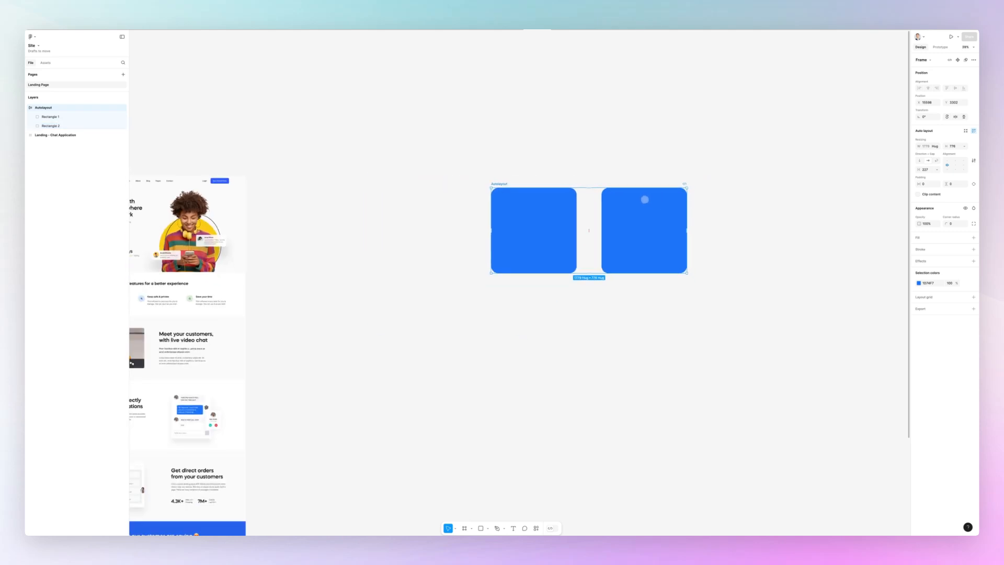
scroll(643, 197, right, 3)
click(615, 198)
scroll(536, 201, up, 2)
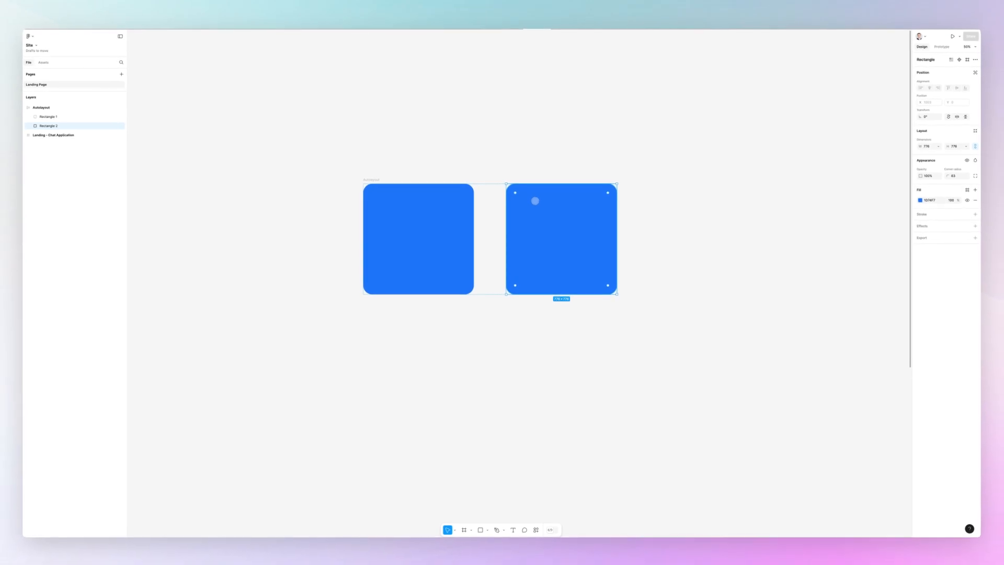
key(ctrl+d)
key(ctrl+d)
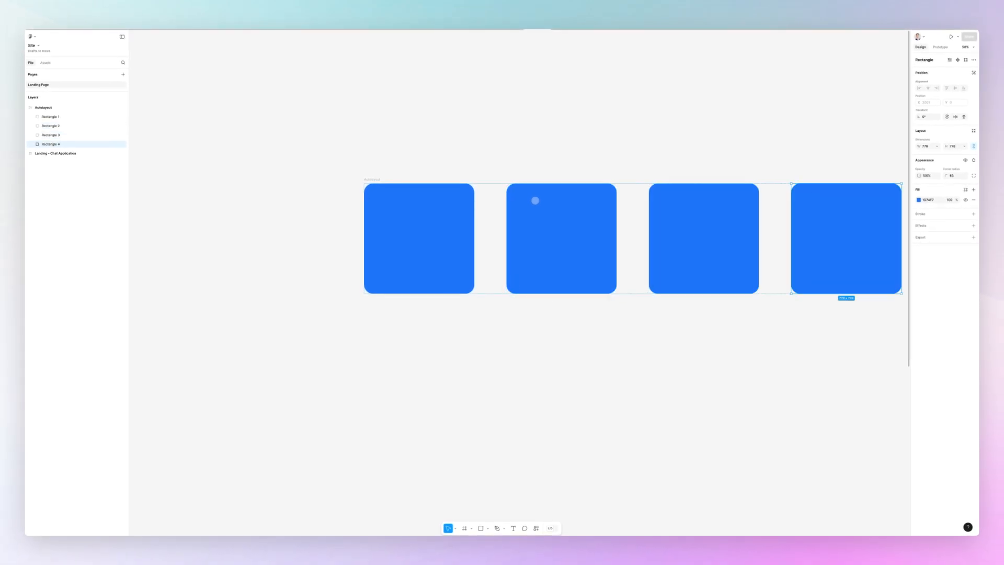
scroll(535, 201, right, 3)
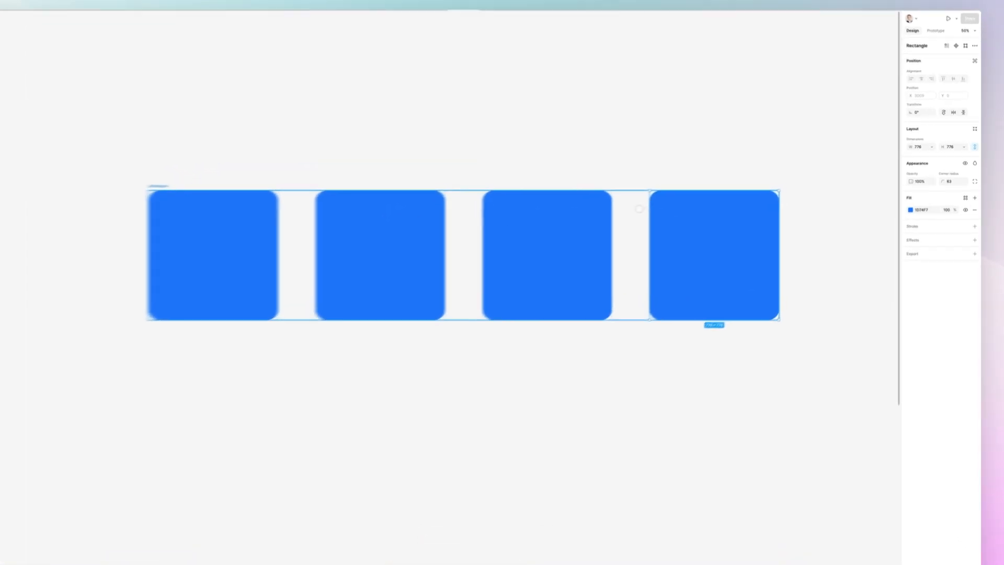
Step: Change the Autolayout frame's direction from horizontal to vertical so the four squares stack
click(681, 200)
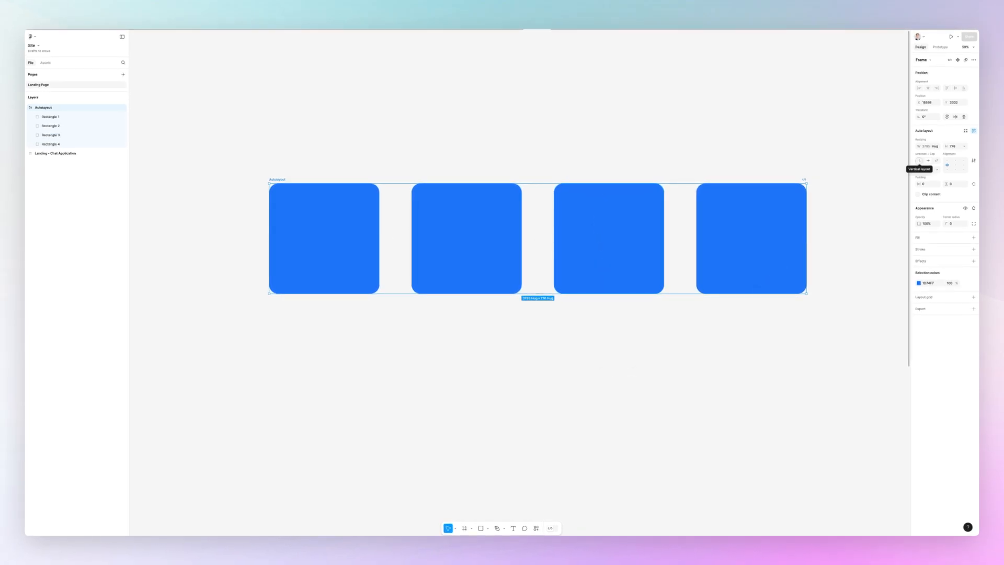
click(919, 160)
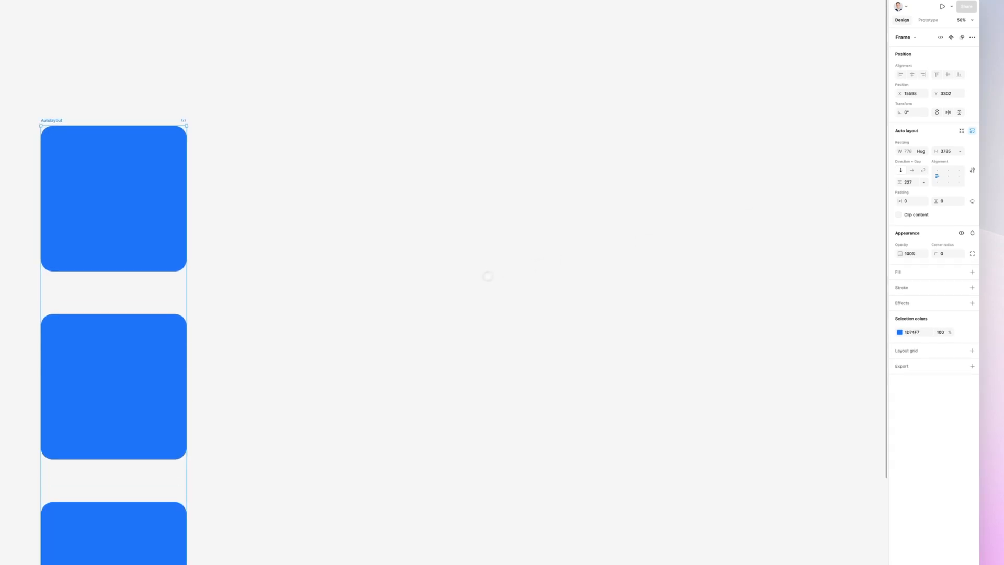
scroll(487, 275, down, 3)
ctrl+scroll(474, 280, down, 2)
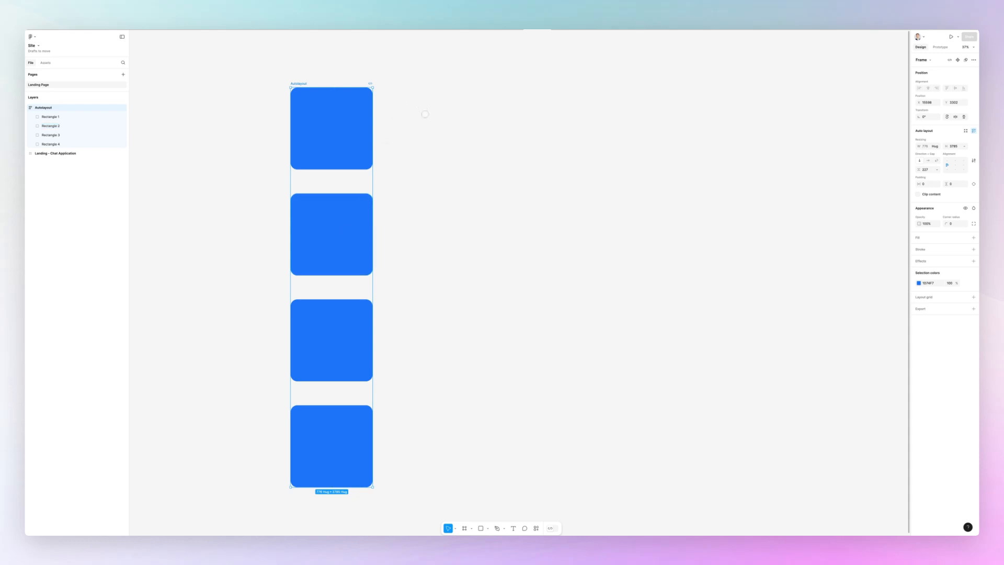
Step: Add the text "Button" in bold on empty canvas and enlarge it to about 285 wide
click(464, 112)
scroll(532, 86, up, 4)
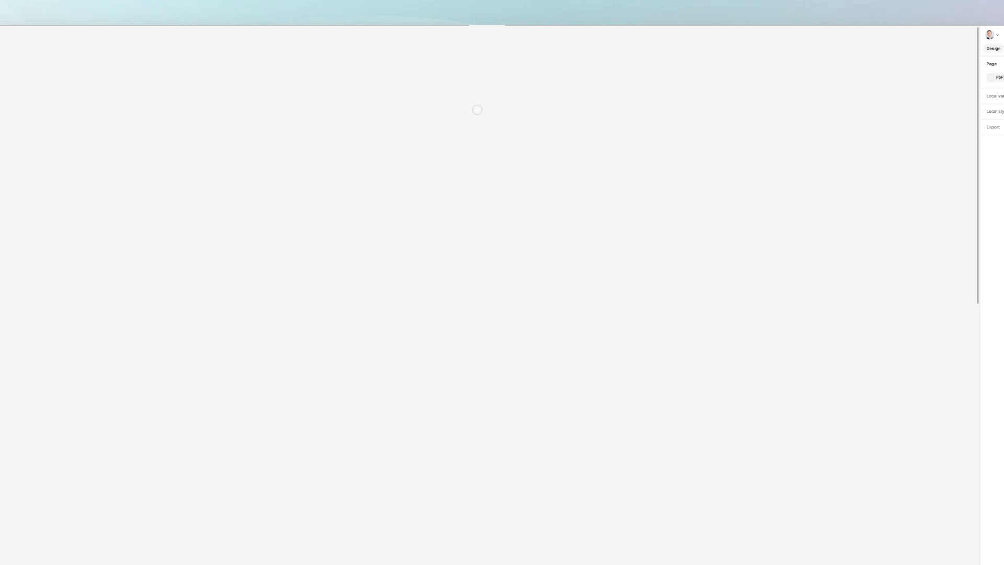
click(331, 224)
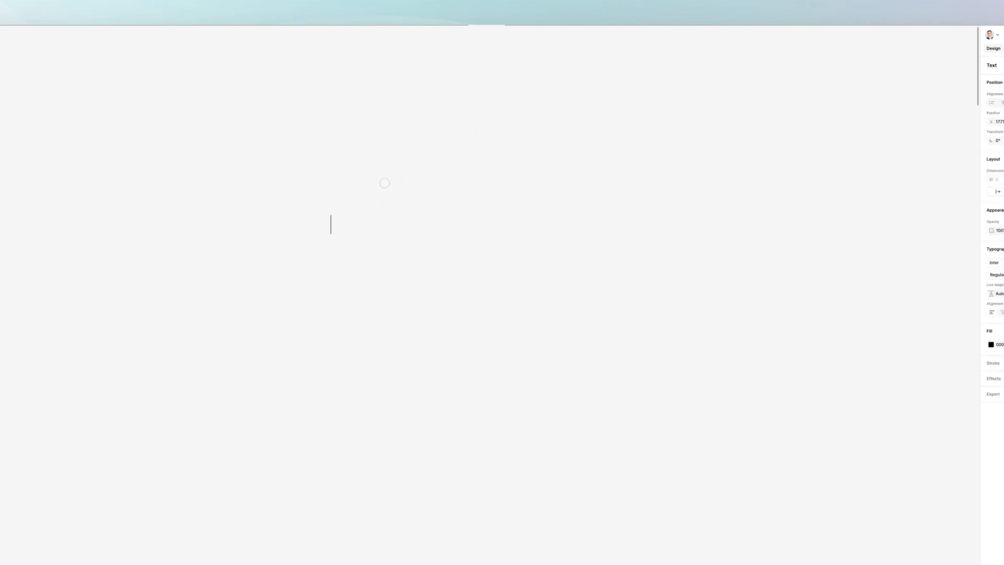
text(Button)
key(Escape)
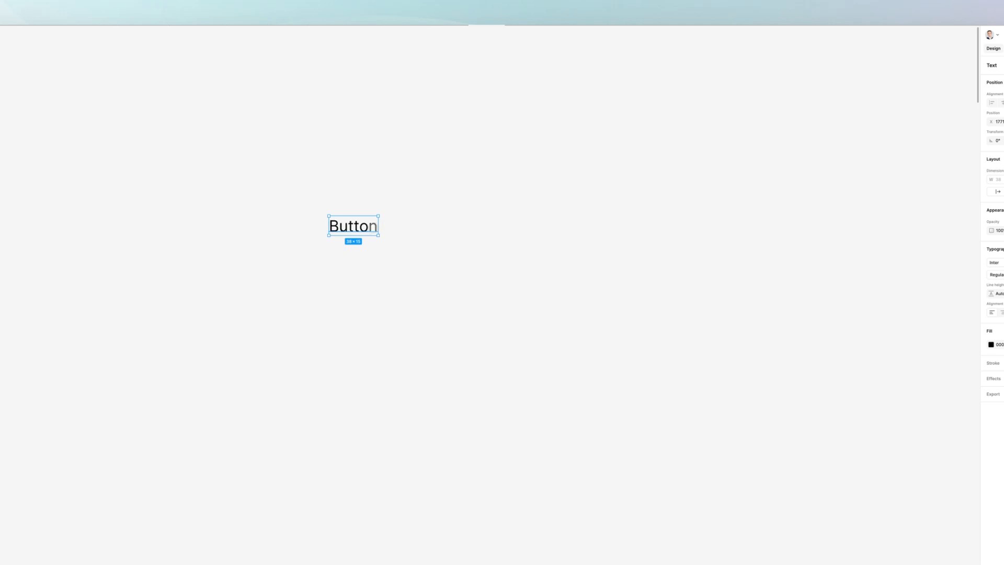
key(ctrl+b)
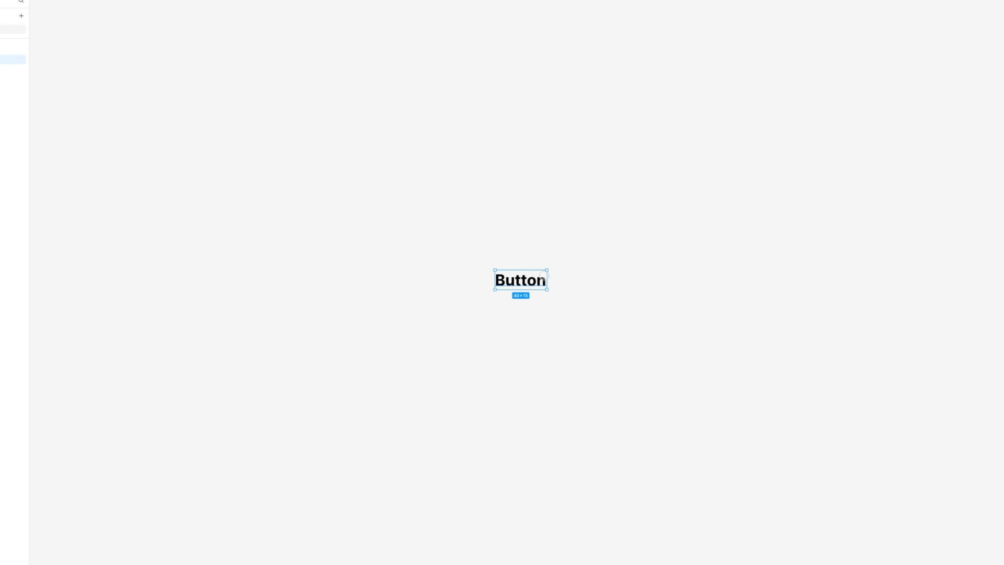
drag(547, 276, 708, 246)
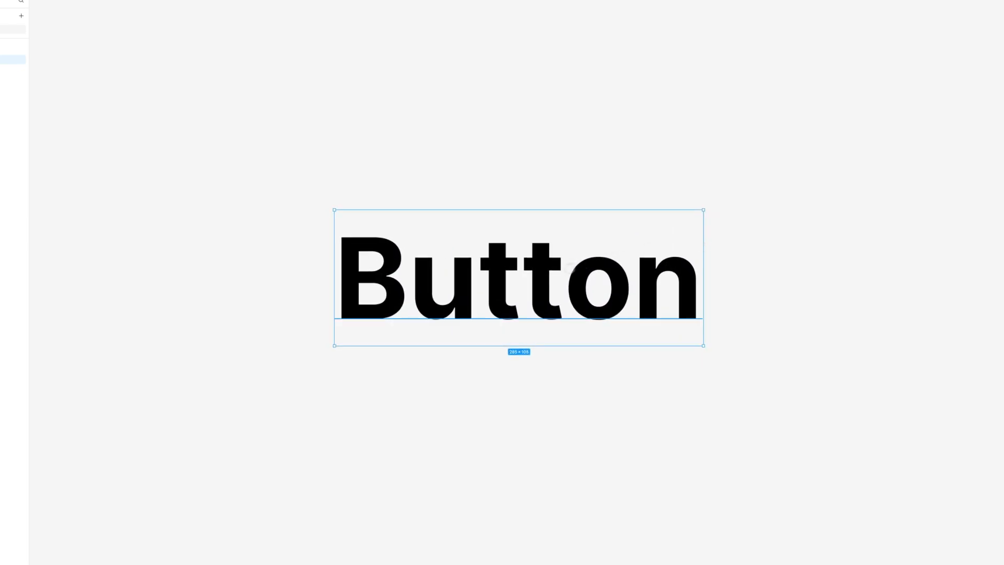
Step: Wrap the Button text in an auto layout frame, and expand the new frame to view its nested text layer
right_click(554, 273)
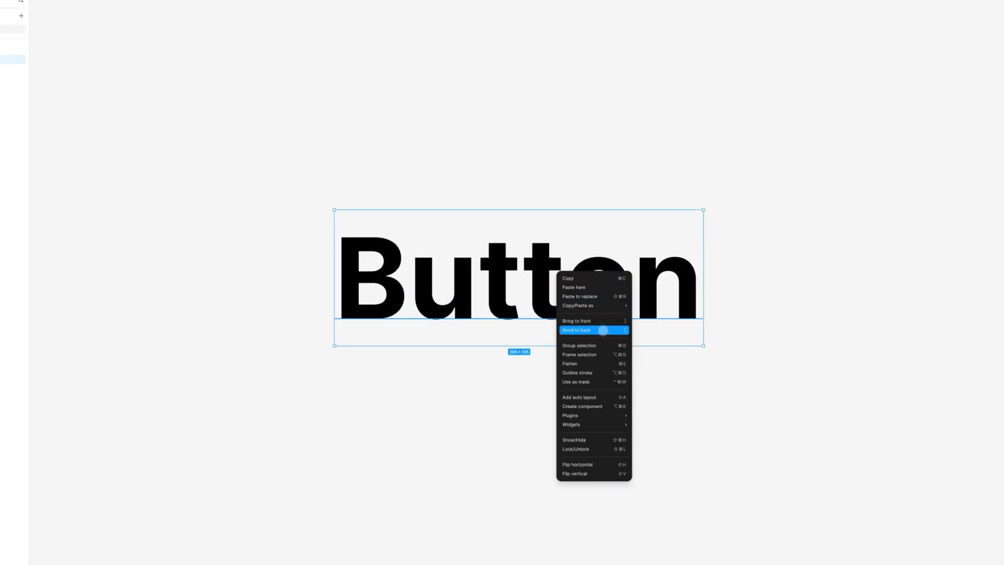
click(597, 397)
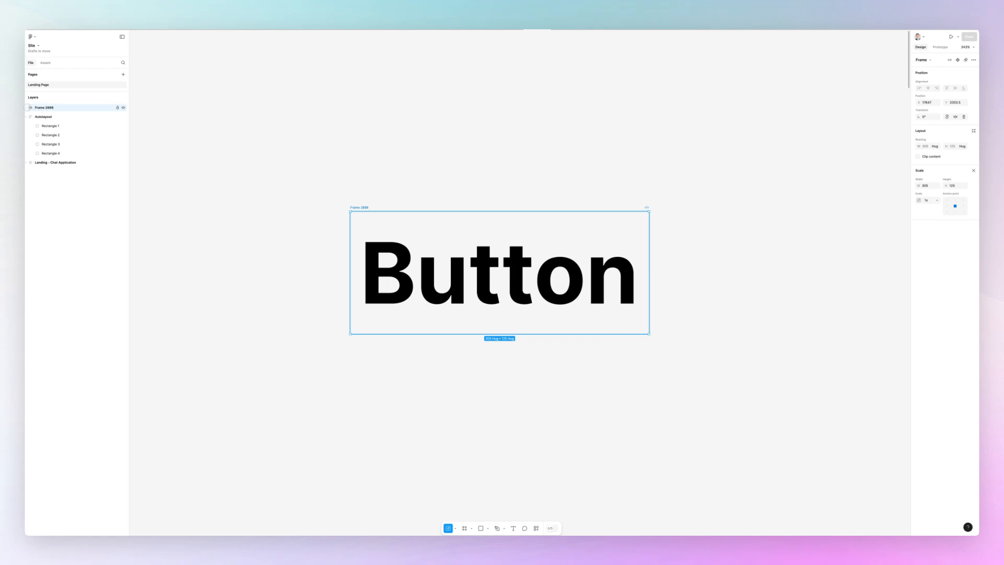
click(26, 107)
click(52, 117)
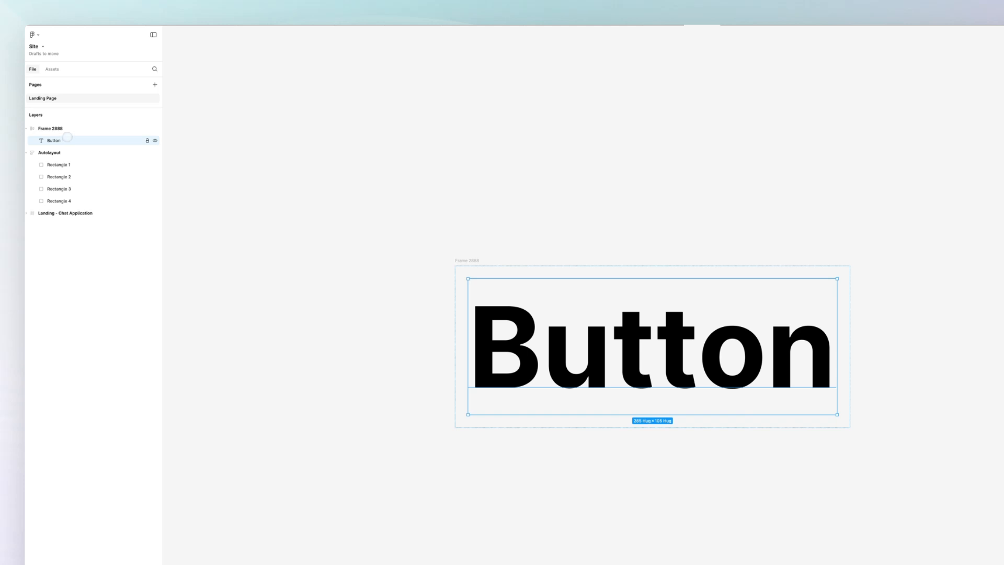
click(50, 128)
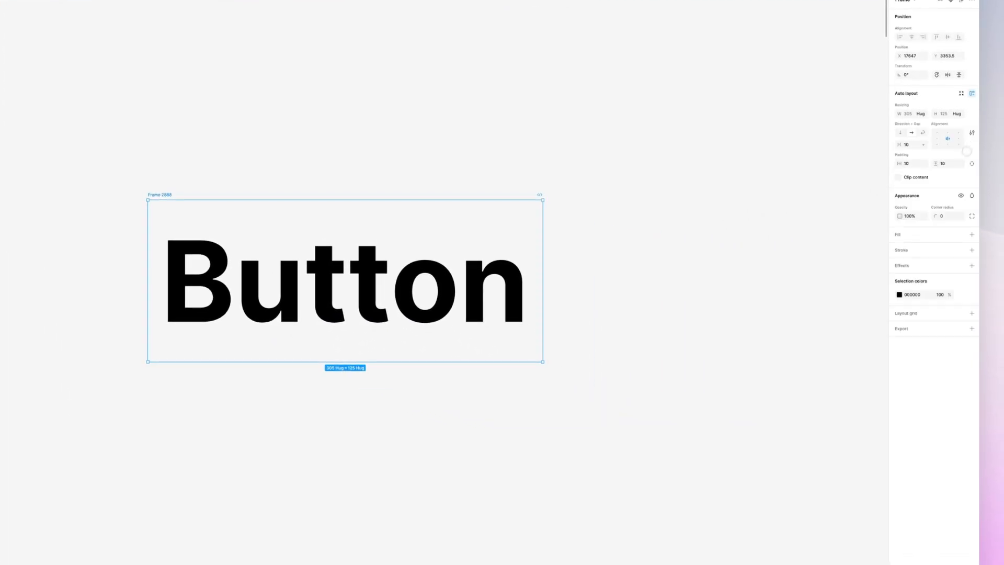
click(899, 294)
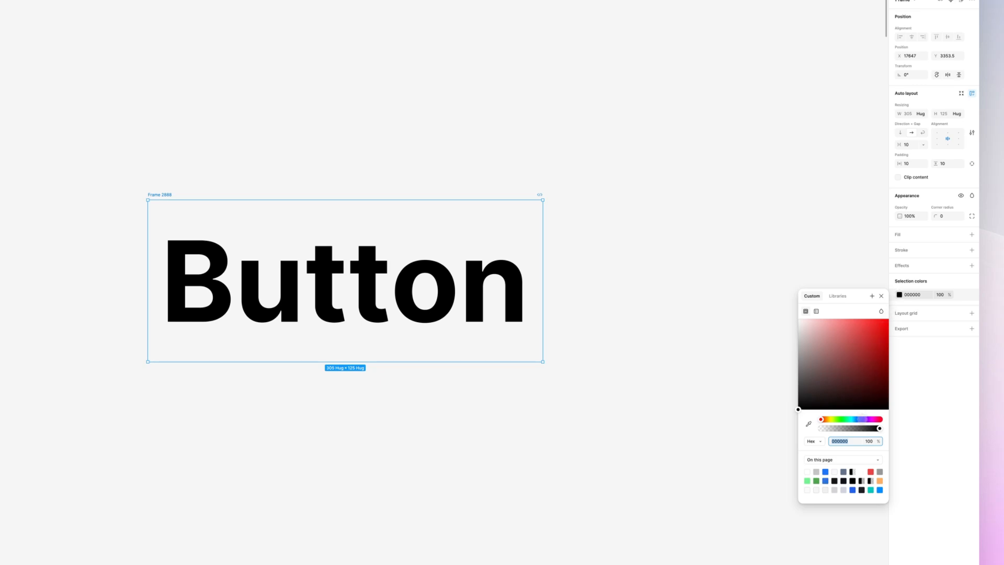
click(860, 419)
drag(836, 381, 846, 303)
key(super+z)
click(620, 245)
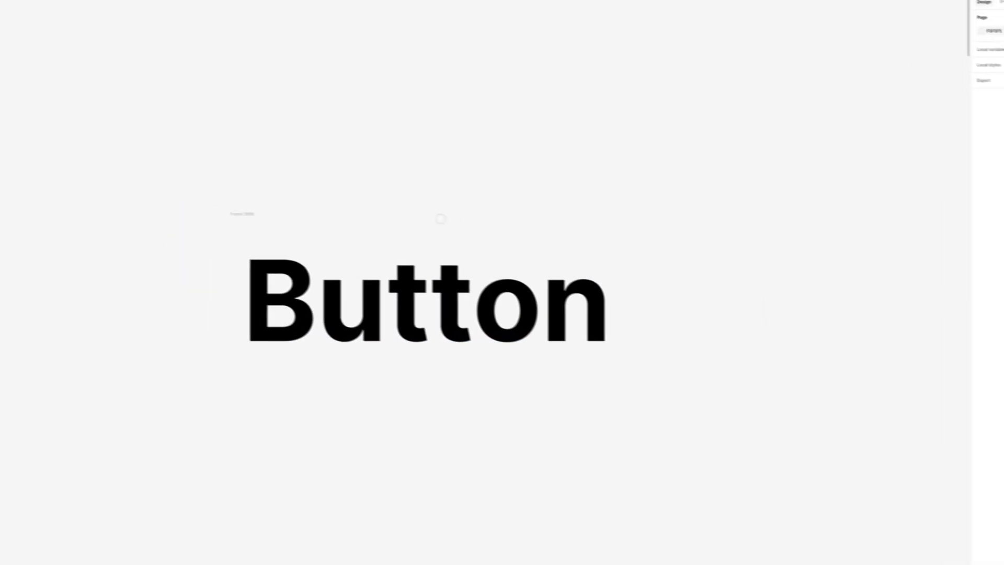
Step: Try a fill on the button frame with its black selection colour changed to blue 2563EB, and undo the changes
click(335, 230)
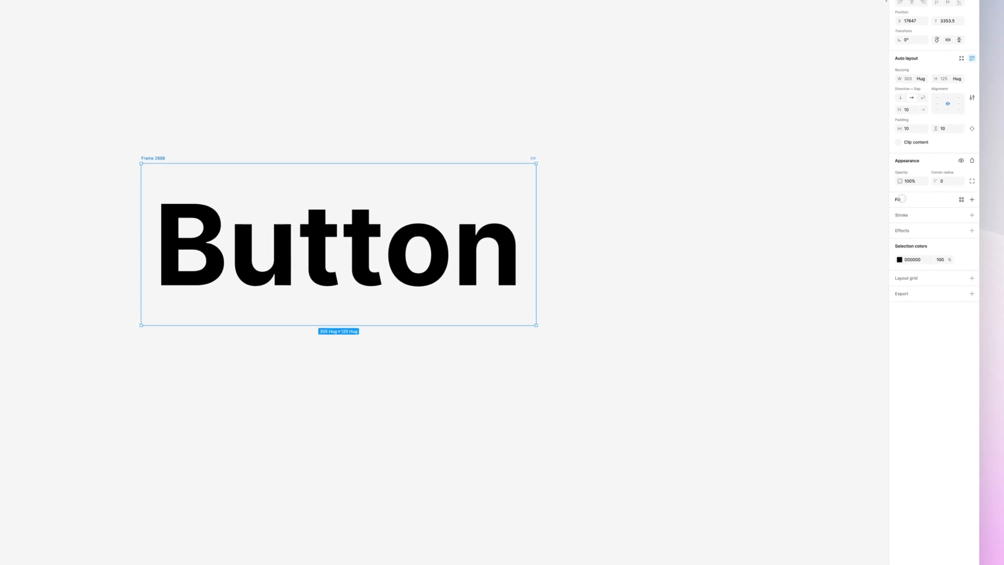
click(902, 199)
click(899, 276)
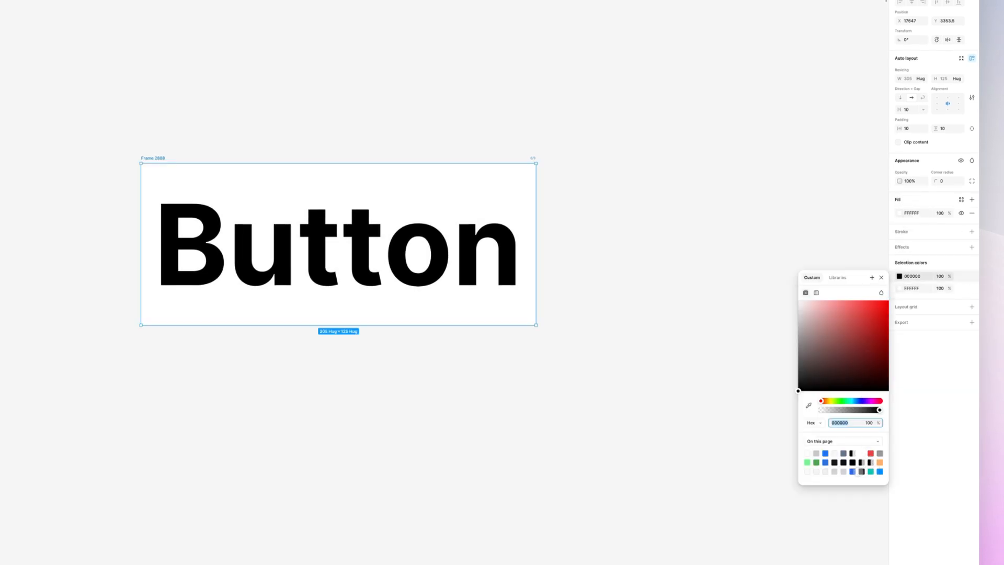
click(852, 471)
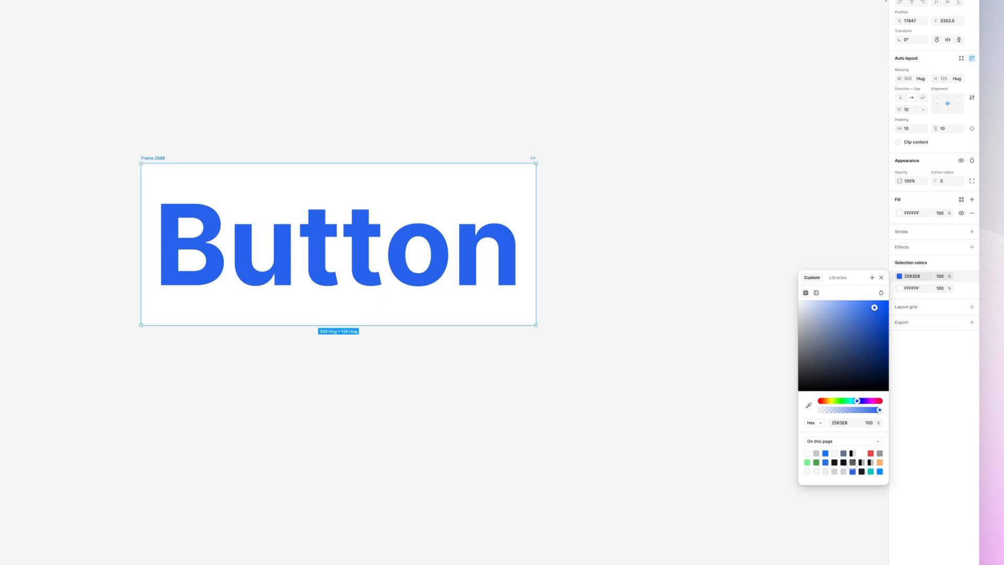
key(ctrl+z)
key(ctrl+z)
Step: Add a fill to the button's auto layout frame and set its colour to bright blue 006AFF
click(910, 200)
click(907, 197)
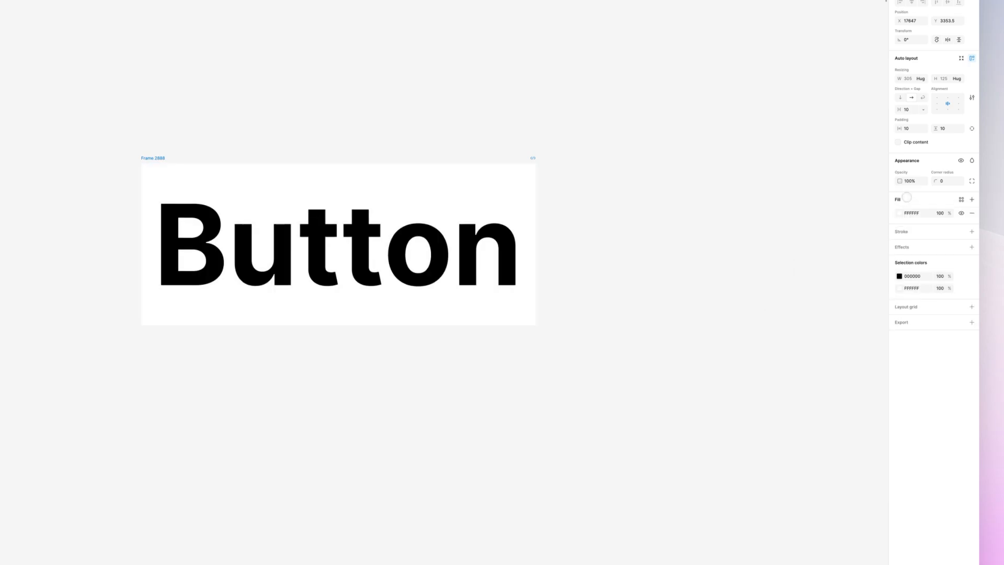
click(900, 212)
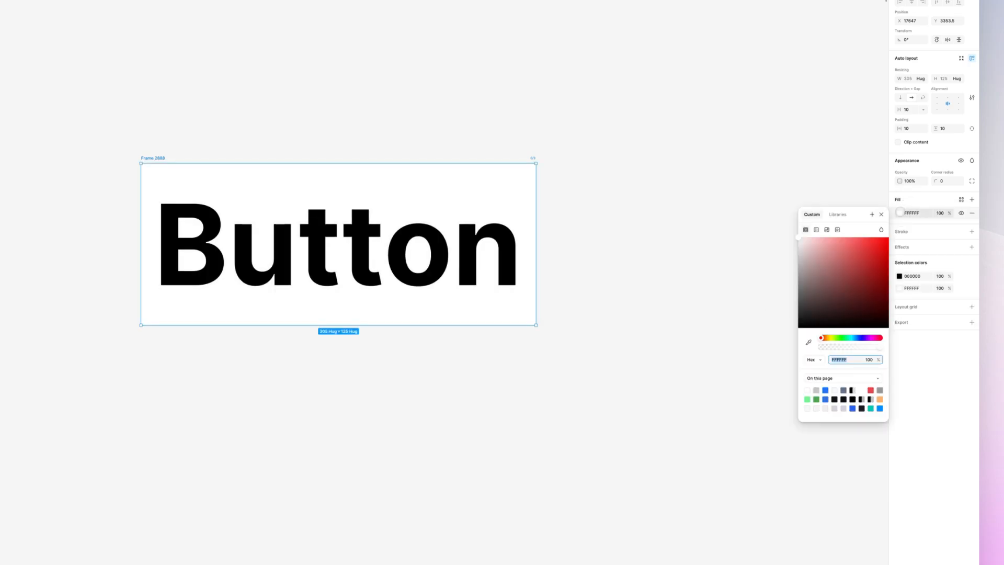
click(859, 338)
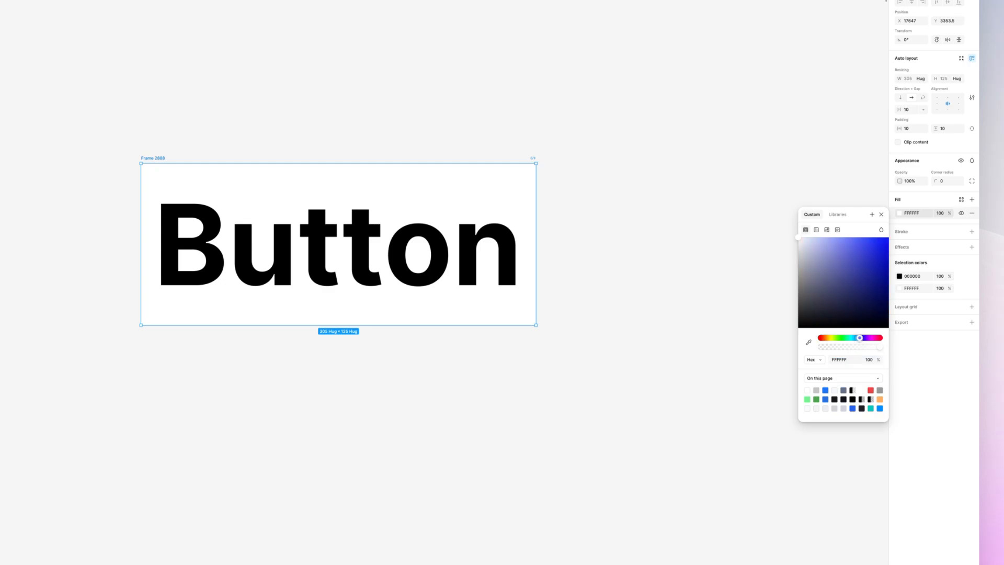
drag(844, 317, 934, 184)
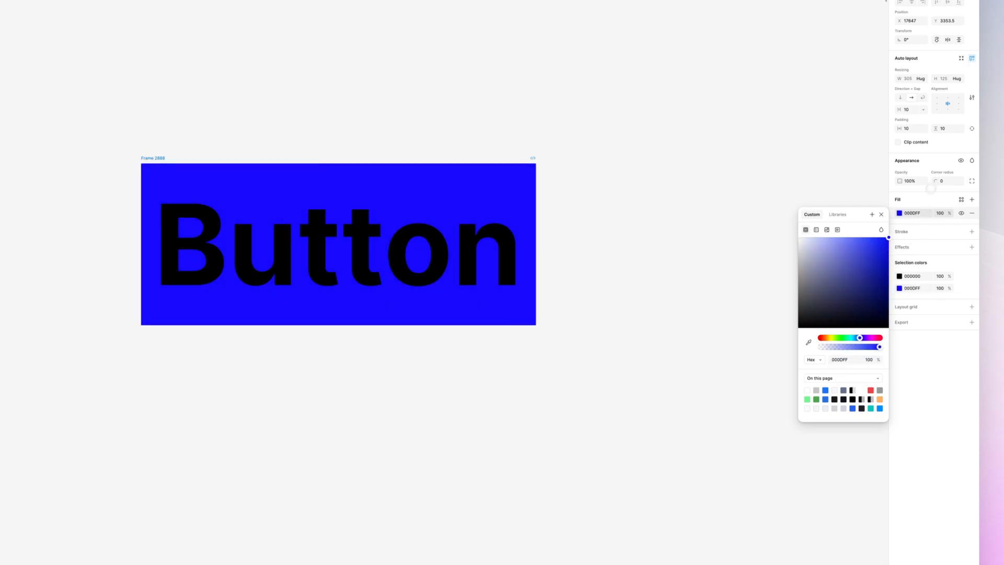
drag(860, 338, 857, 338)
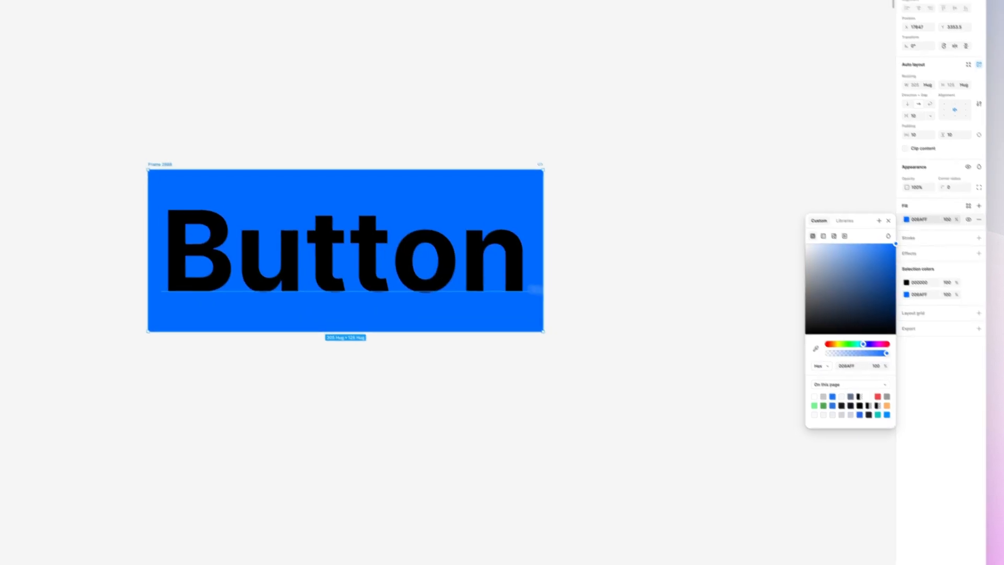
Step: Change the Button text's fill colour to white, FFFFFF
double_click(361, 257)
click(906, 250)
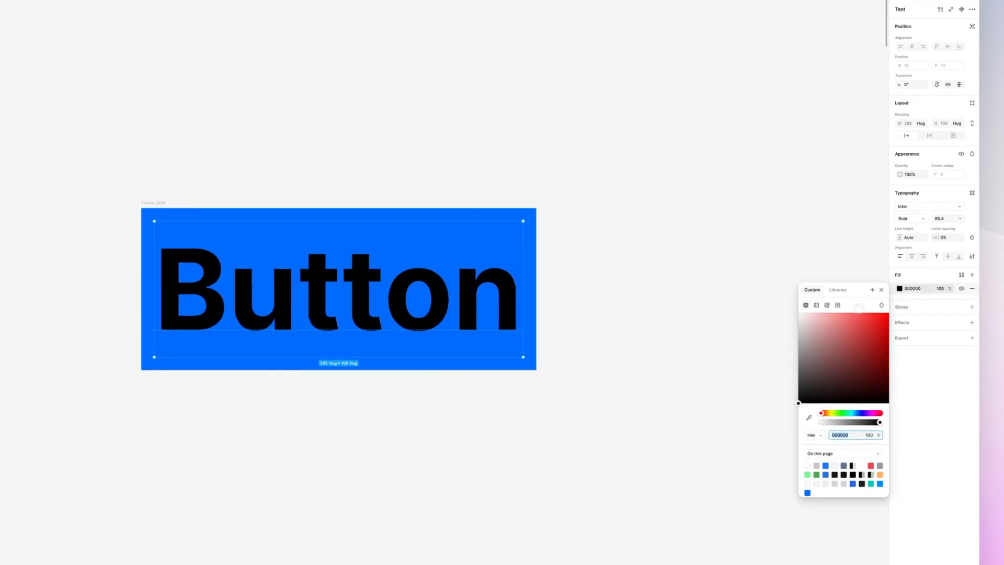
drag(837, 335, 634, 192)
click(585, 185)
Step: Set the button frame's horizontal padding to 42 and vertical padding to 28, and show separate padding values for each side
click(145, 203)
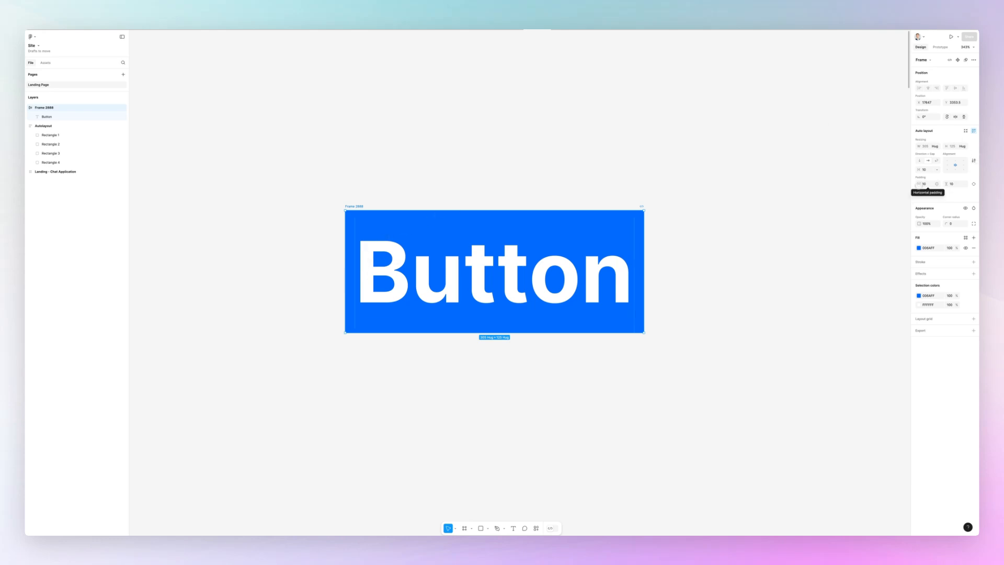
mouse_move(919, 185)
mouse_down()
mouse_move(936, 185)
mouse_move(923, 179)
mouse_up()
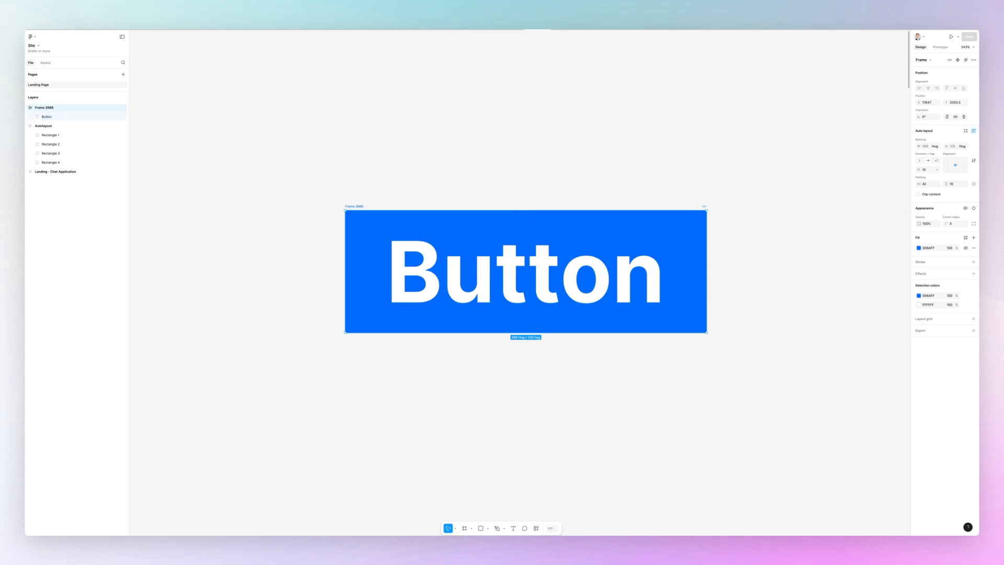
drag(949, 184, 948, 190)
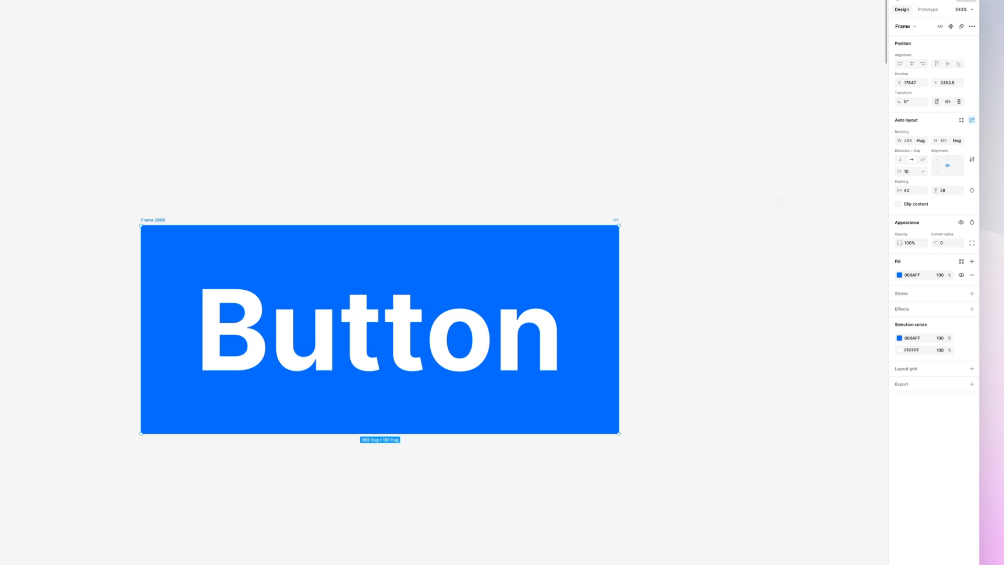
click(972, 190)
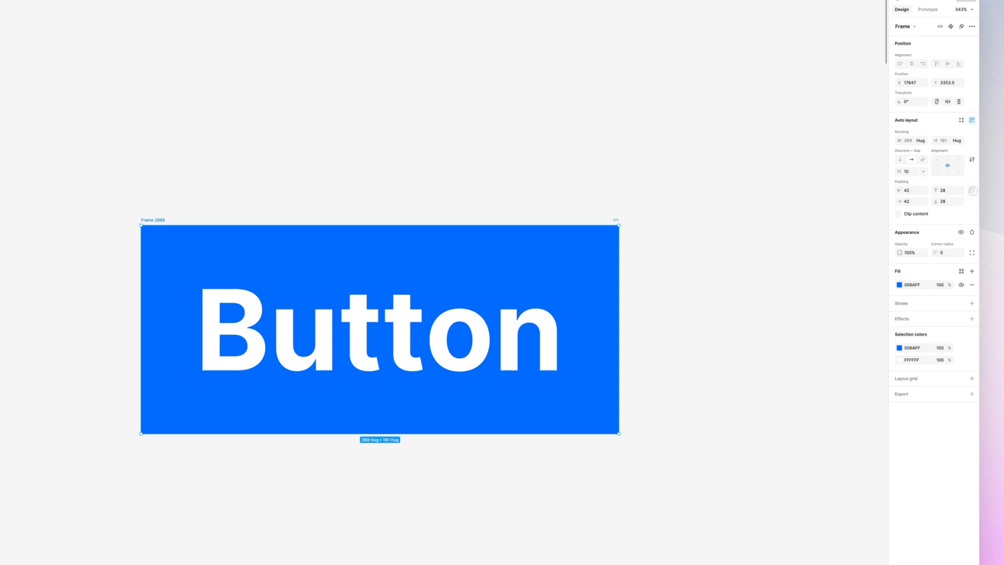